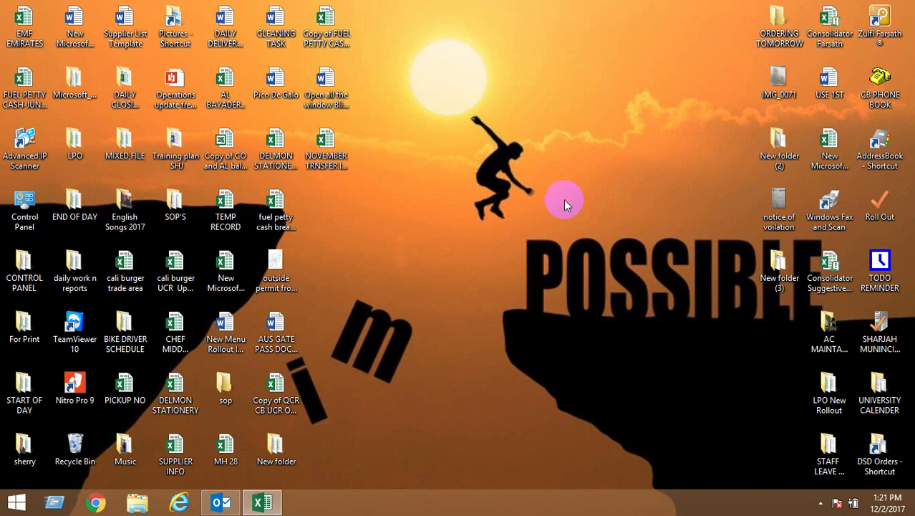
# Step: Switch to the Staff Leave Planner workbook and enter 18-Dec-18 as the first From date in C8
pyautogui.click(265, 505)
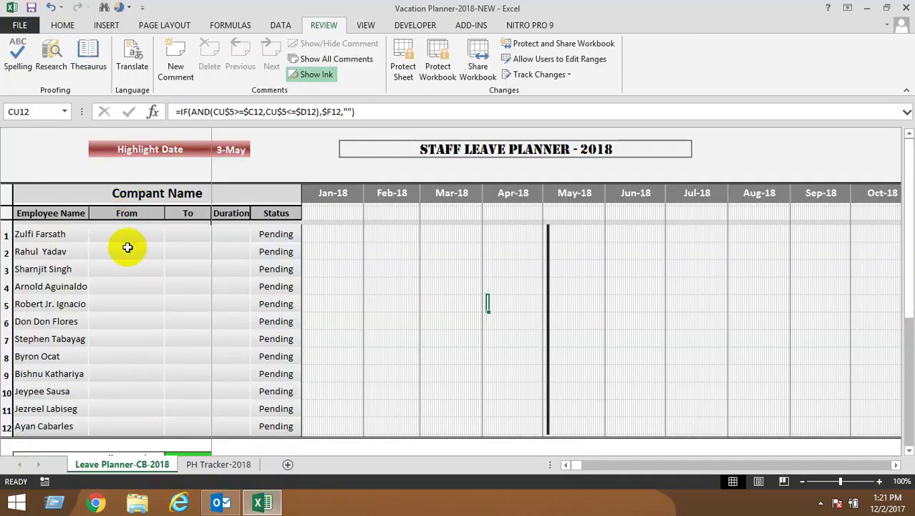
pyautogui.click(129, 236)
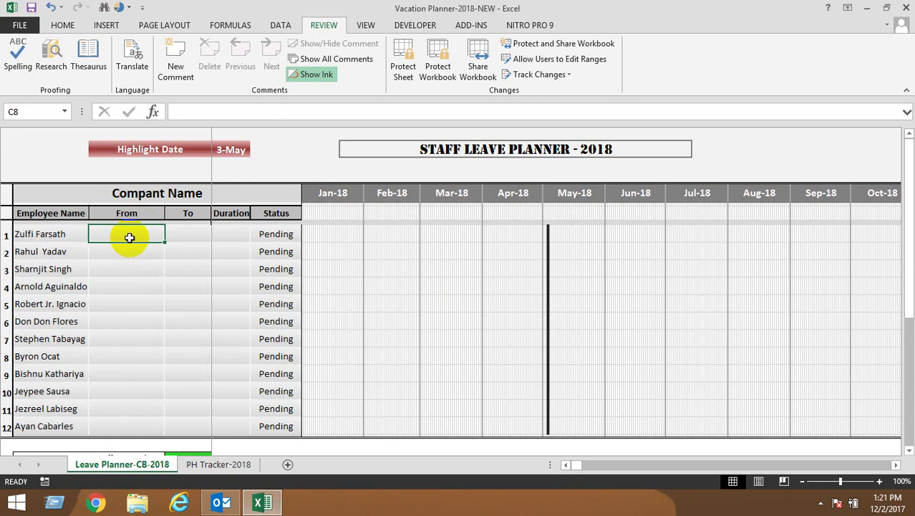
pyautogui.write('12/')
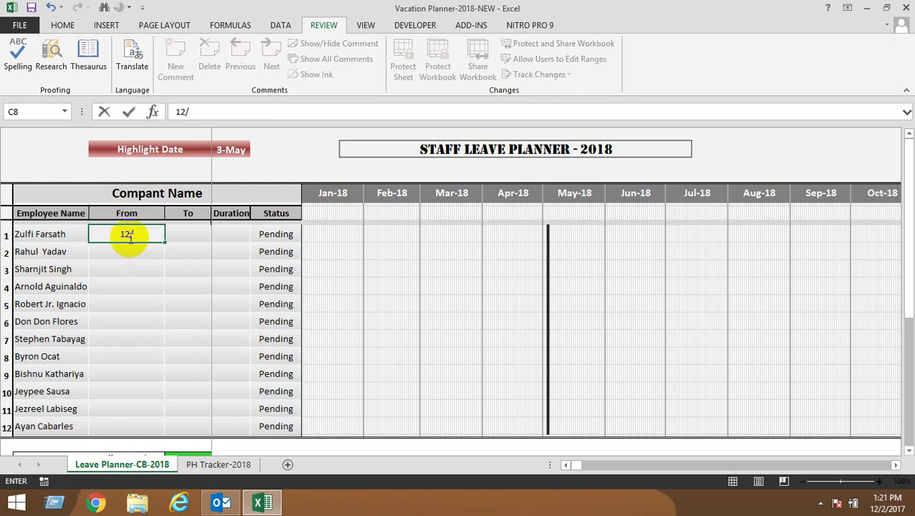
pyautogui.write('18/19')
pyautogui.press('BackSpace')
pyautogui.write('8')
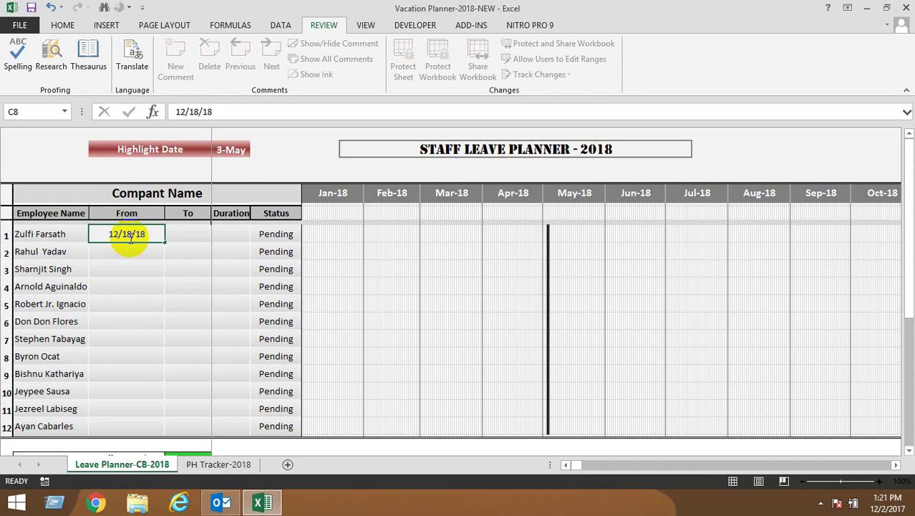
pyautogui.press('Return')
pyautogui.click(190, 236)
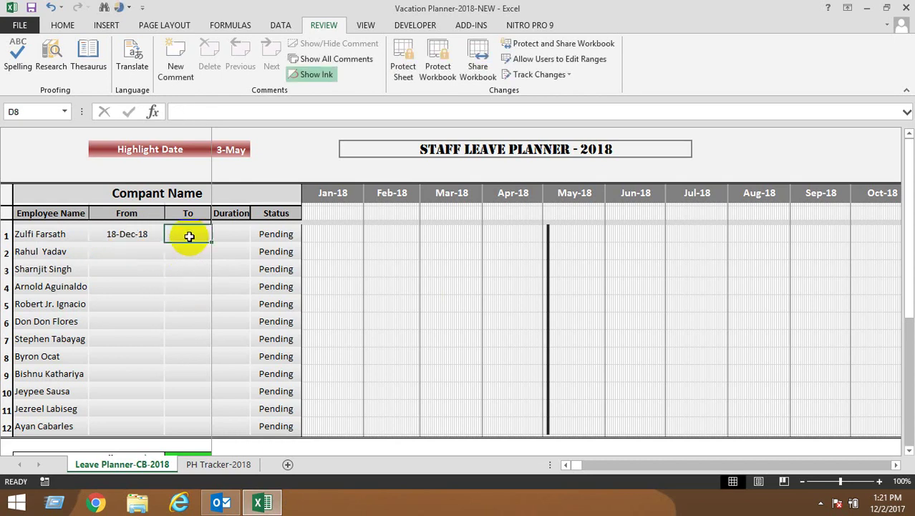
# Step: Enter the end-date formula =C8+E8 in D8
pyautogui.write('=')
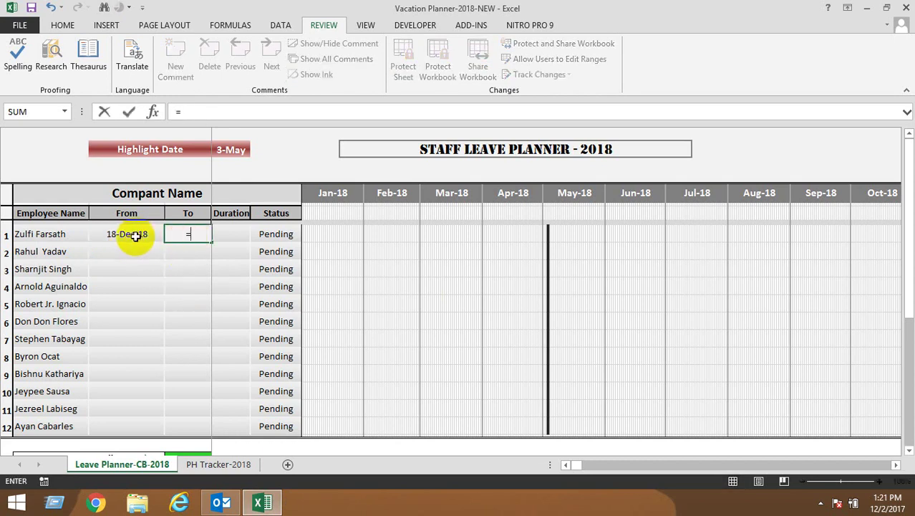
pyautogui.click(135, 235)
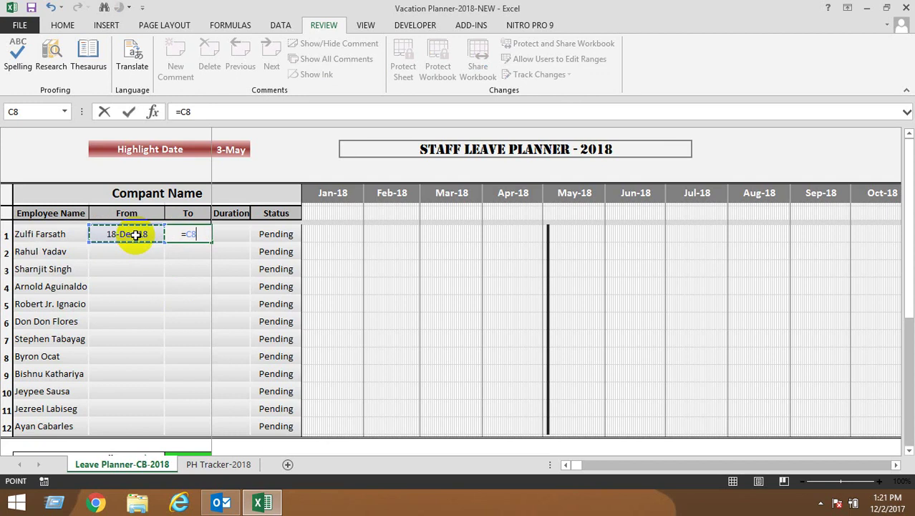
pyautogui.write('+')
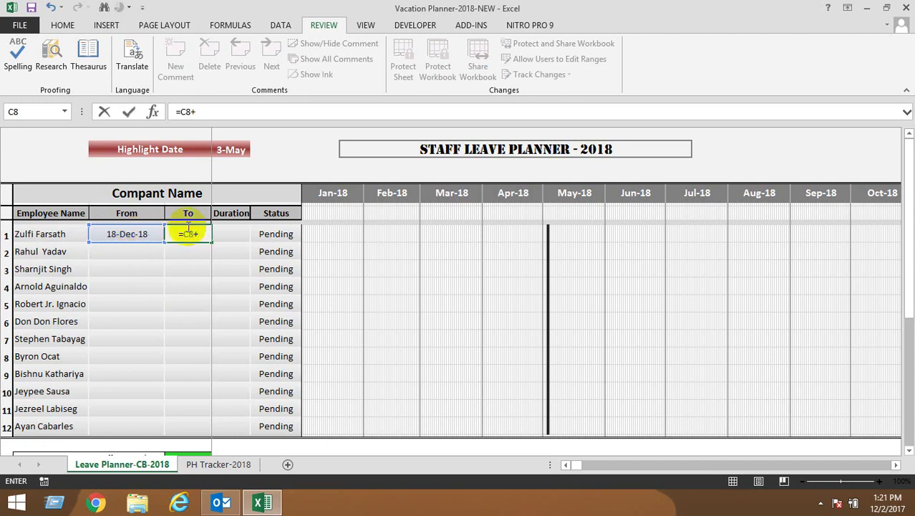
pyautogui.click(236, 235)
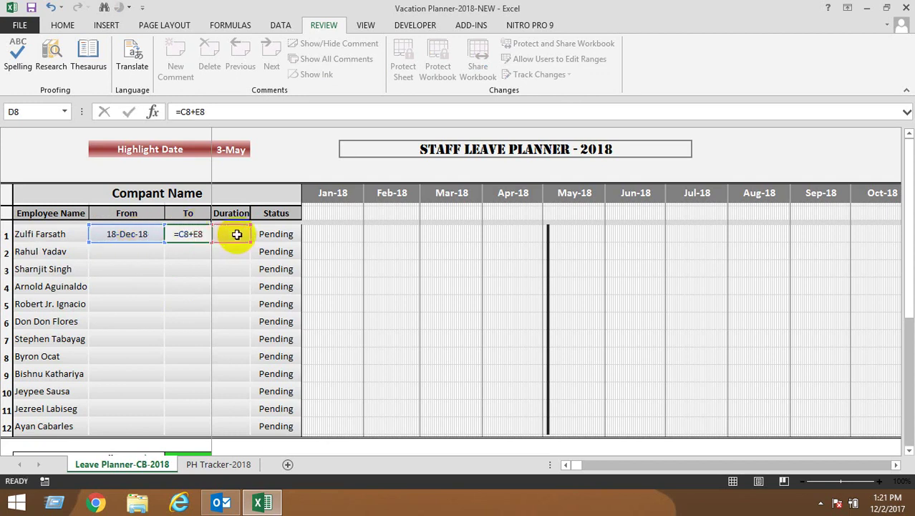
pyautogui.press('Return')
# Step: Correct the first start date in C8 to 18-Dec-17
pyautogui.click(143, 233)
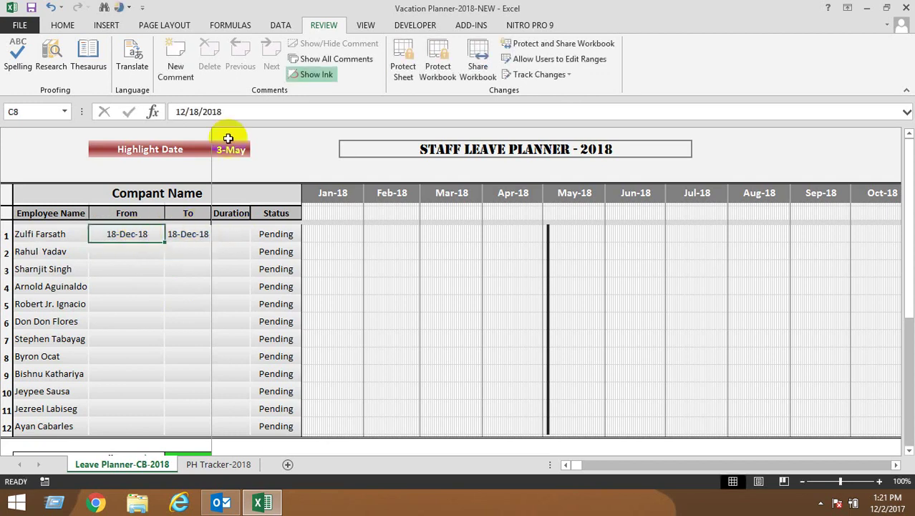
pyautogui.click(226, 110)
pyautogui.press('BackSpace')
pyautogui.write('7')
pyautogui.click(253, 281)
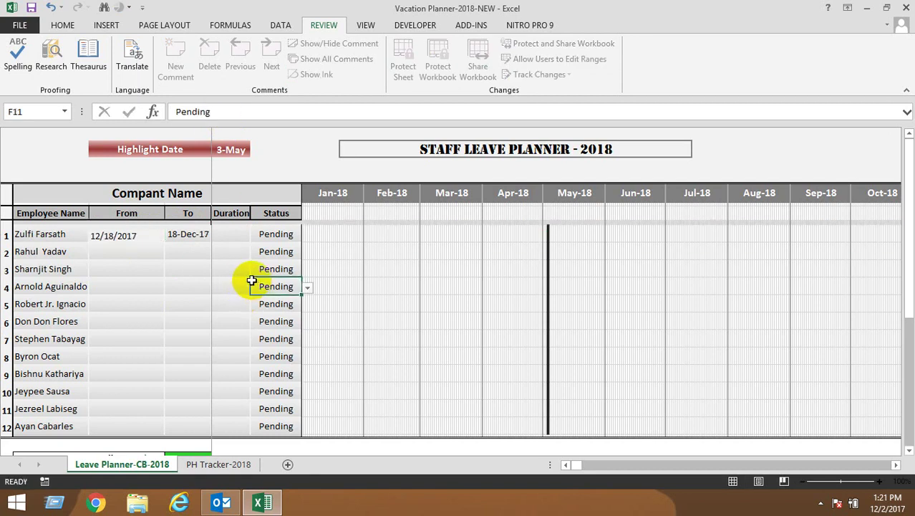
# Step: Set E8's duration to 30 and fill it down to all twelve employees
pyautogui.click(229, 234)
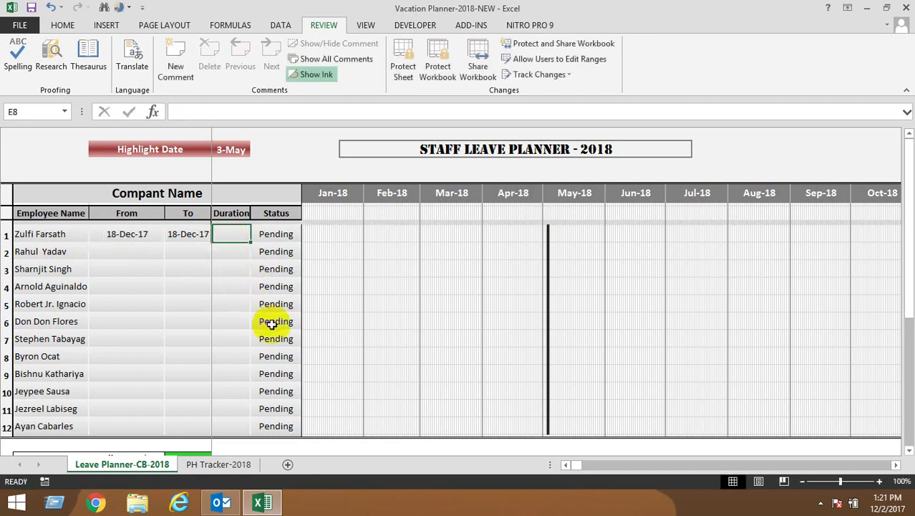
pyautogui.write('30')
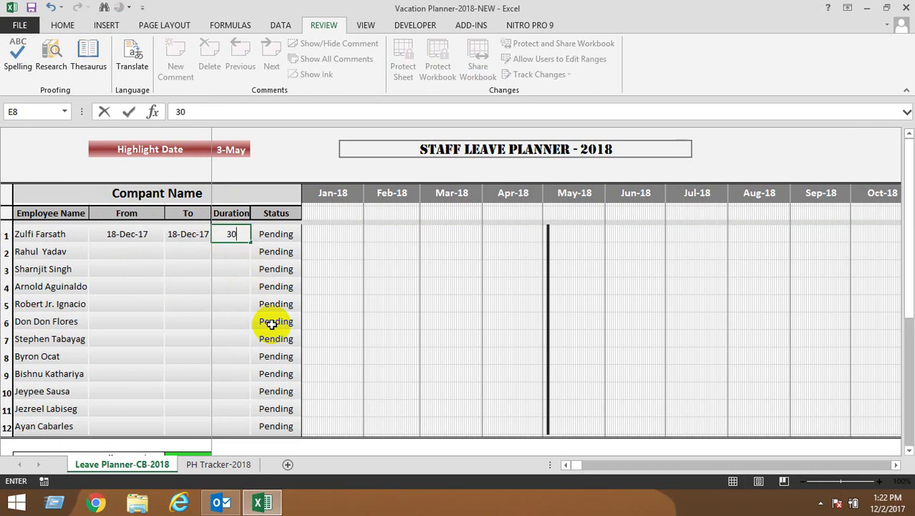
pyautogui.press('Return')
pyautogui.click(233, 233)
pyautogui.moveTo(248, 242); pyautogui.dragTo(241, 427)
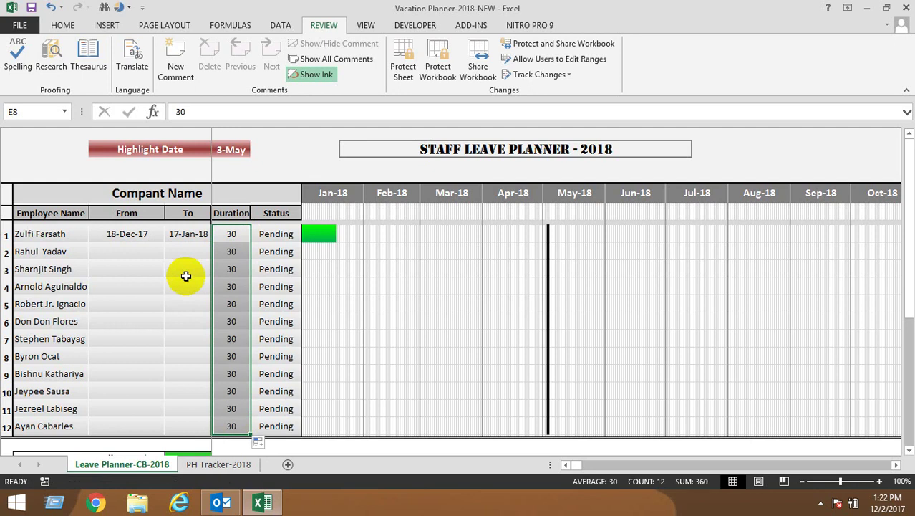
# Step: Enter 1/19/18 as the second employee's start date in C9
pyautogui.click(124, 252)
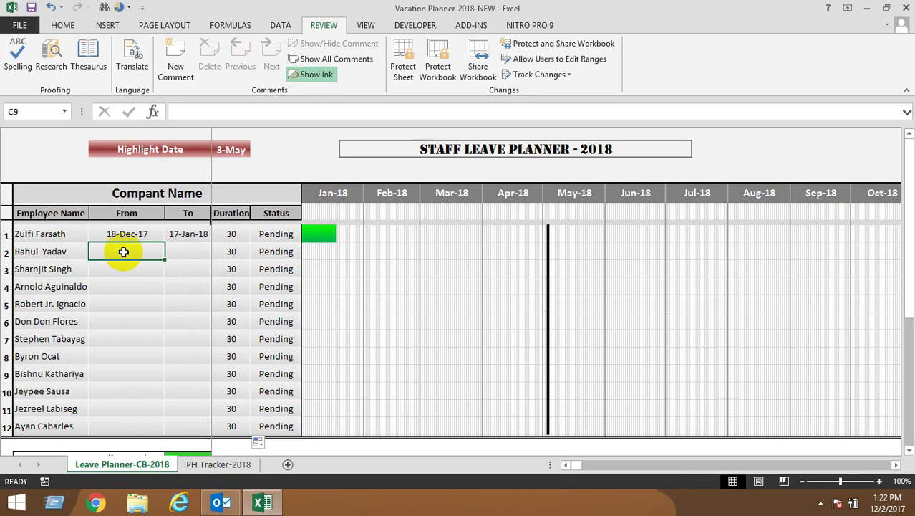
pyautogui.write('1/')
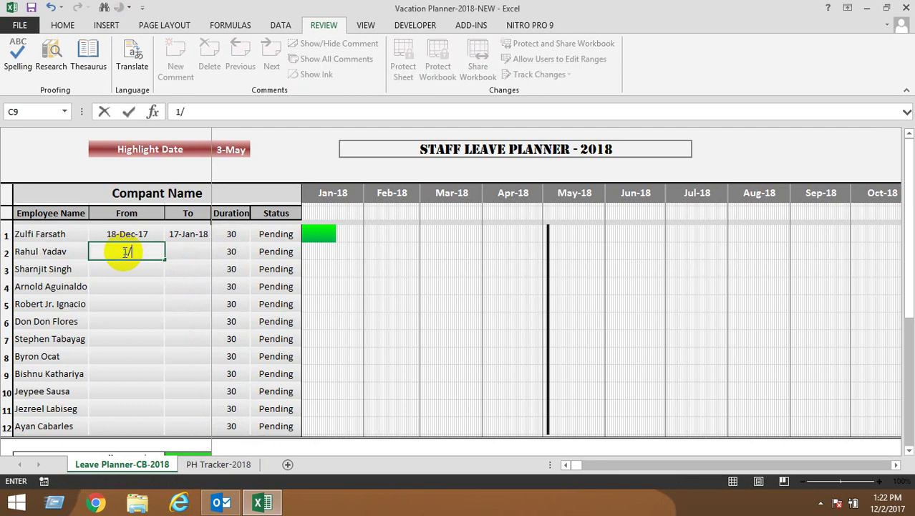
pyautogui.write('19/18')
pyautogui.hotkey('ctrl', 'Return')
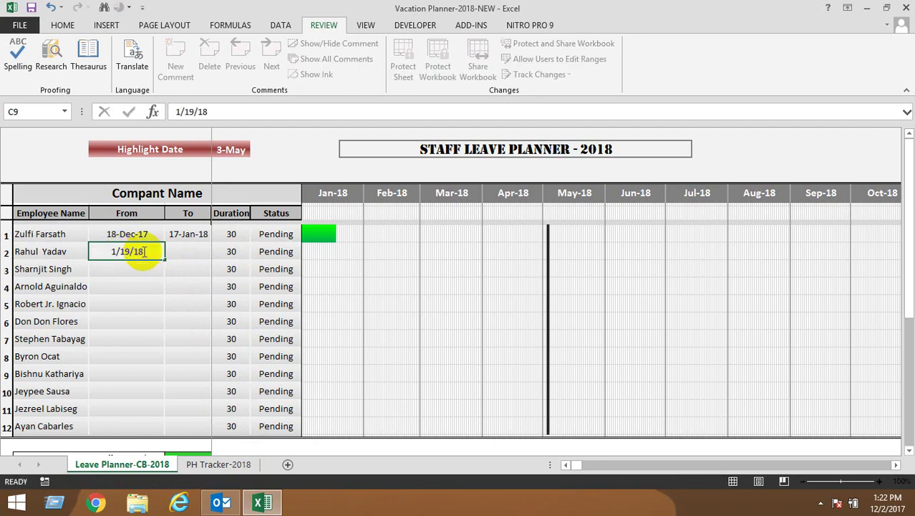
pyautogui.press('Return')
pyautogui.click(181, 249)
# Step: Fill the D8 end-date formula down the To column for every employee
pyautogui.click(188, 237)
pyautogui.moveTo(211, 242); pyautogui.dragTo(199, 429)
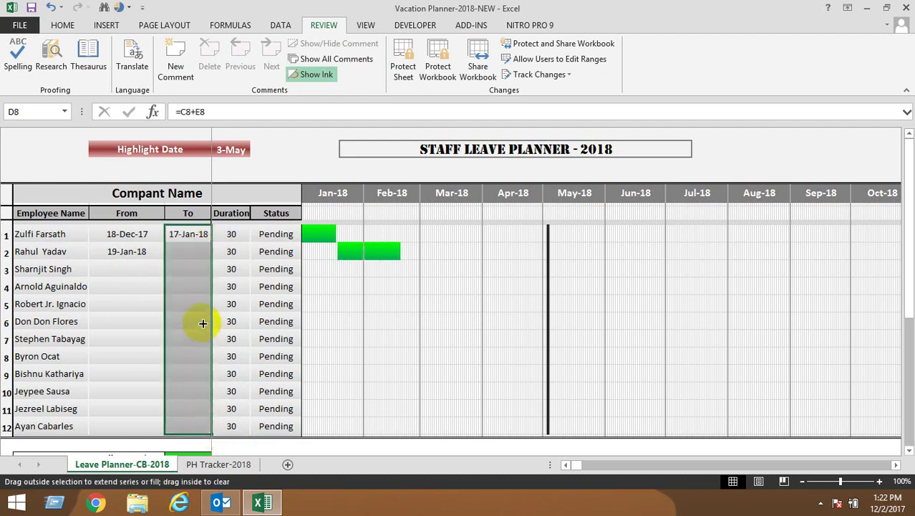
pyautogui.moveTo(203, 323); pyautogui.dragTo(195, 304)
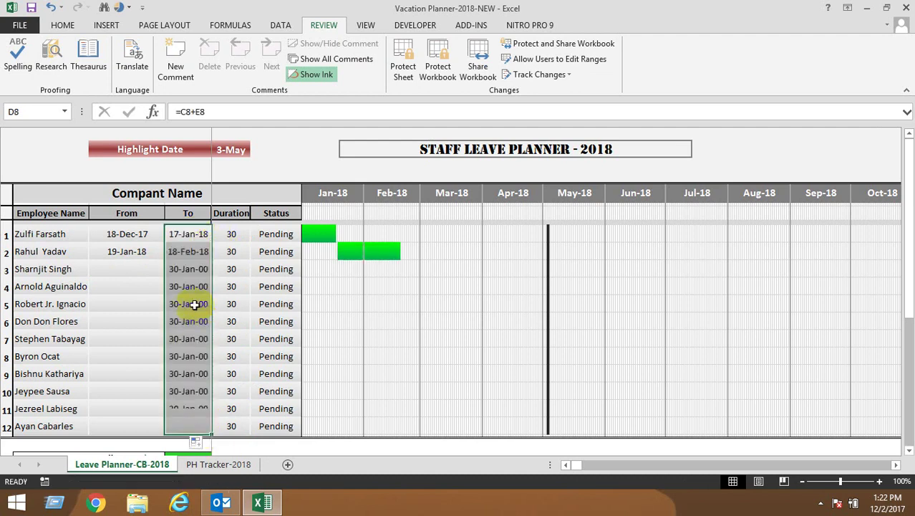
pyautogui.click(138, 305)
# Step: Set the second employee's duration in E9 to 30 days, replacing an initial 20
pyautogui.click(239, 250)
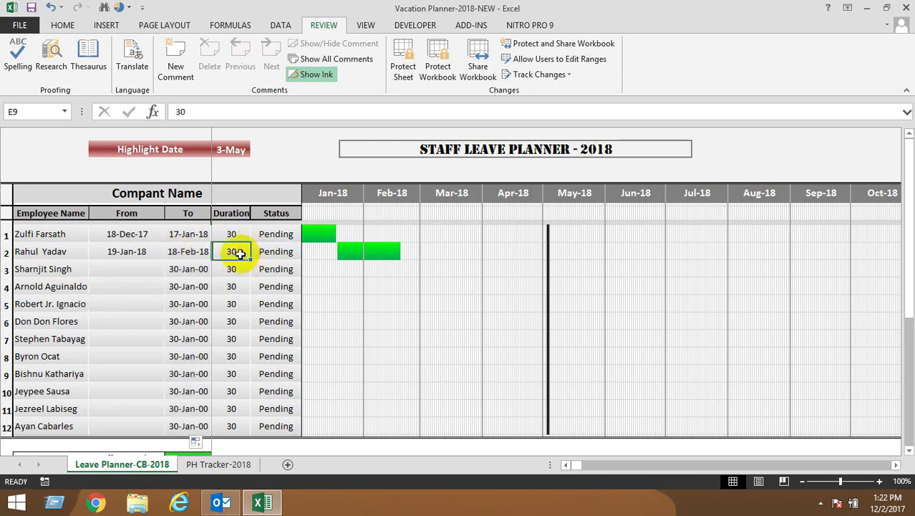
pyautogui.write('20')
pyautogui.press('Return')
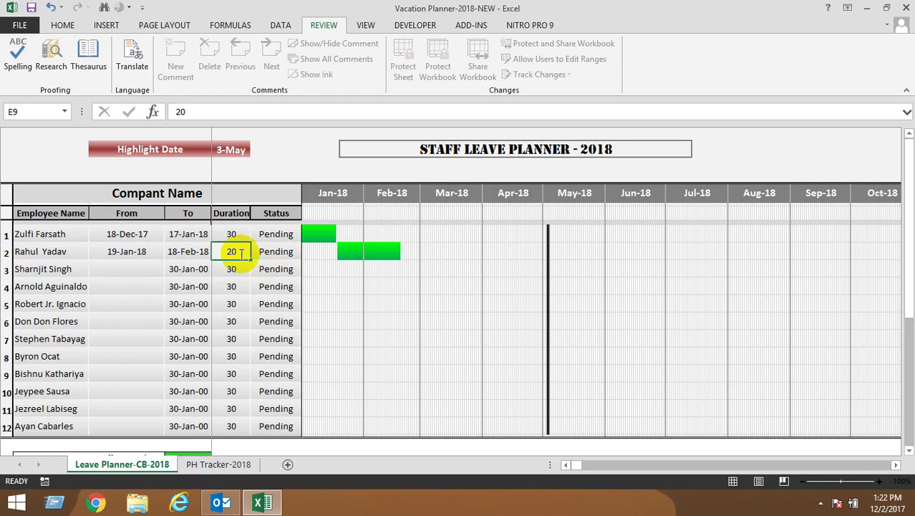
pyautogui.click(240, 252)
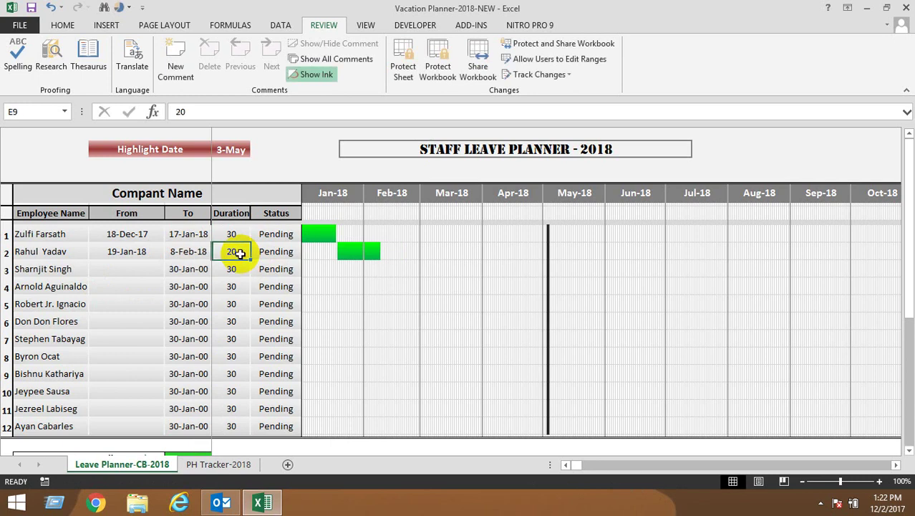
pyautogui.write('30')
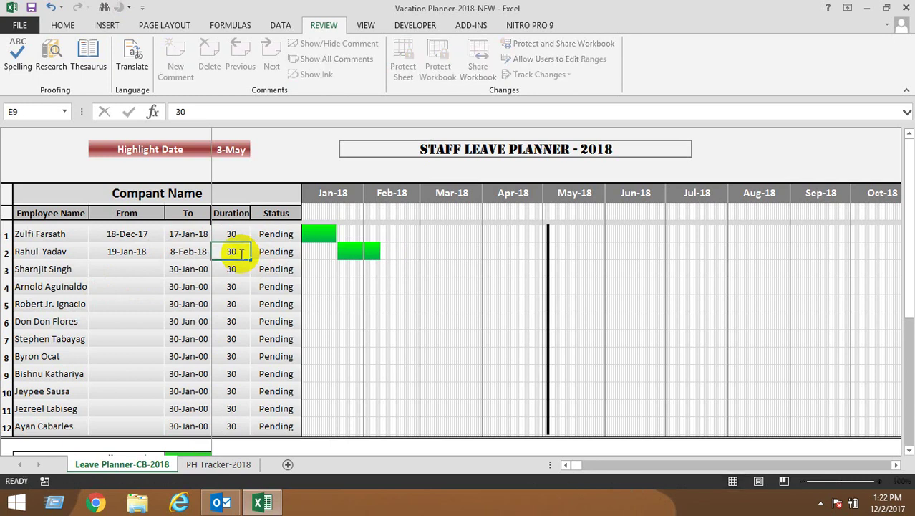
pyautogui.press('Return')
pyautogui.click(131, 266)
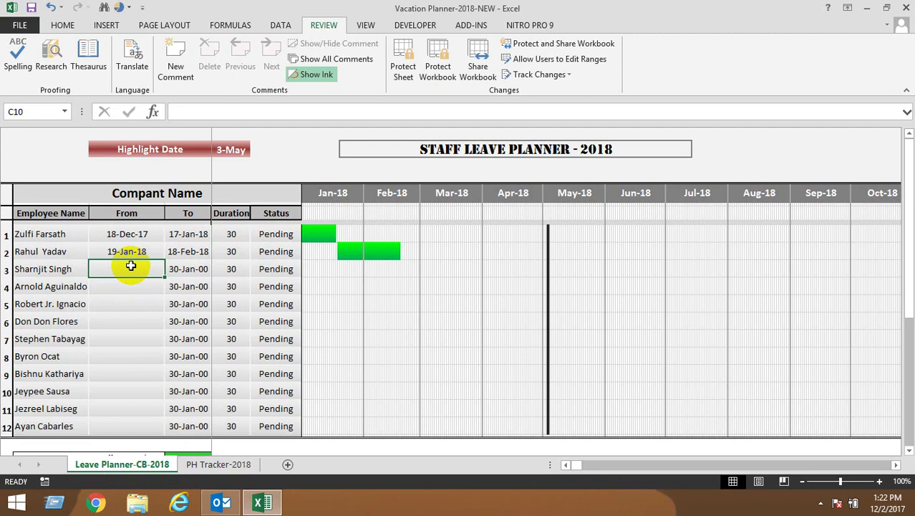
# Step: Enter start dates 10-May-18 in C10 and 28-Feb-18 in C11, fixing C11's year to 2018
pyautogui.write('5')
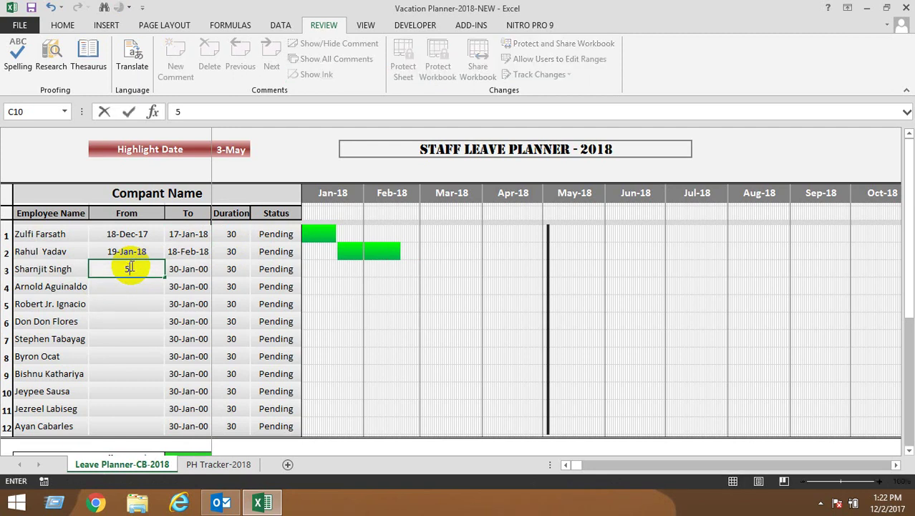
pyautogui.write('/10/18')
pyautogui.press('Return')
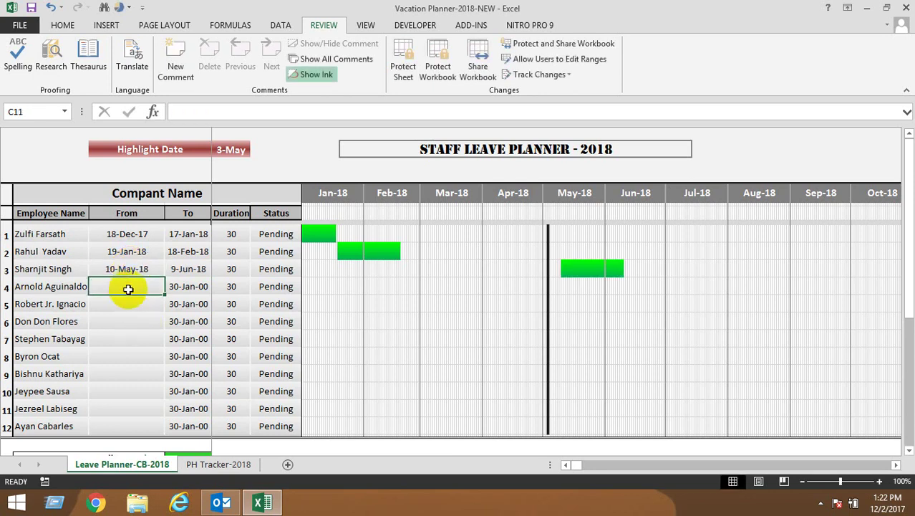
pyautogui.write('2/28')
pyautogui.press('Return')
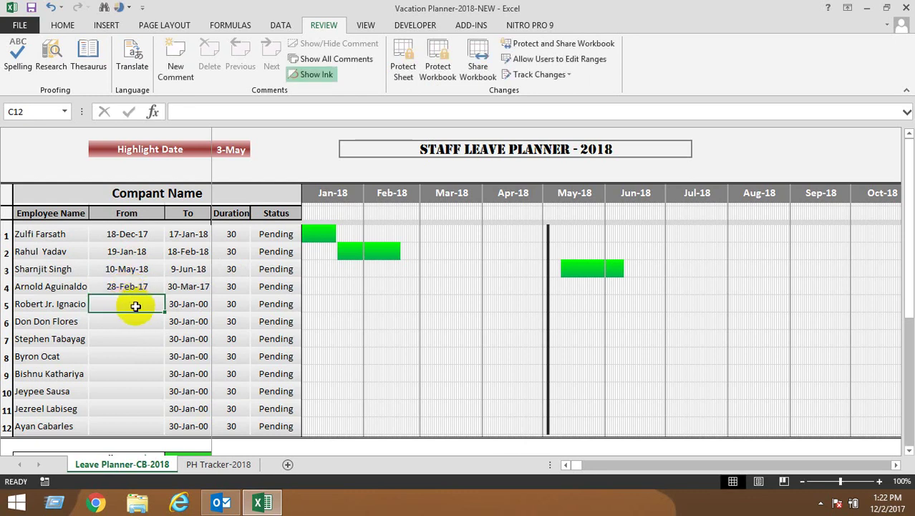
pyautogui.click(147, 288)
pyautogui.click(245, 111)
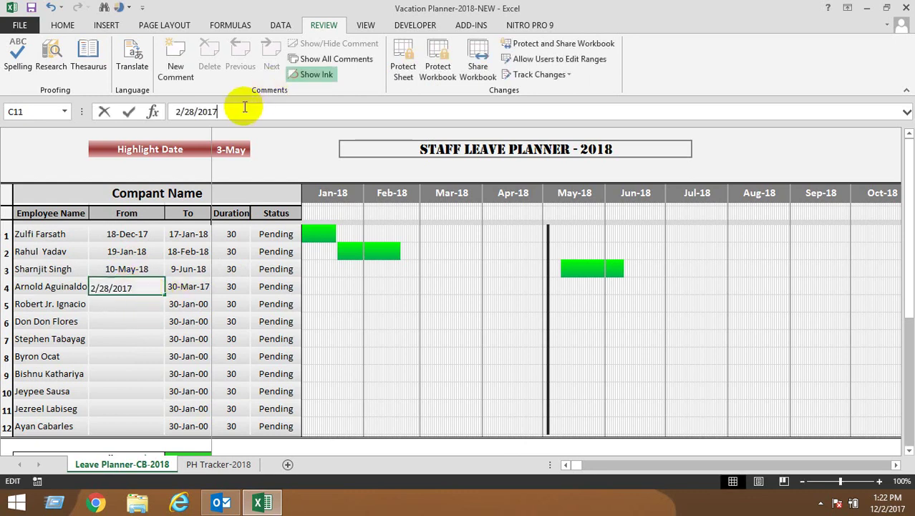
pyautogui.press('BackSpace')
pyautogui.write('8')
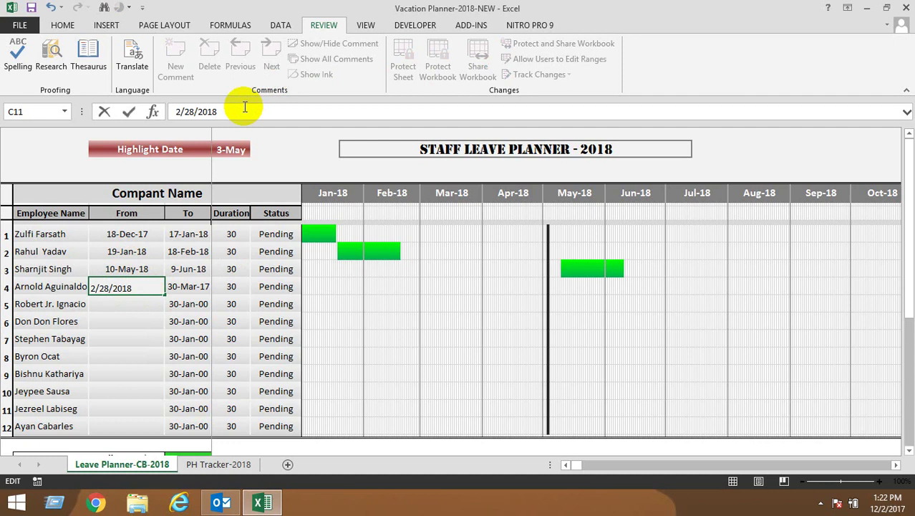
pyautogui.press('Return')
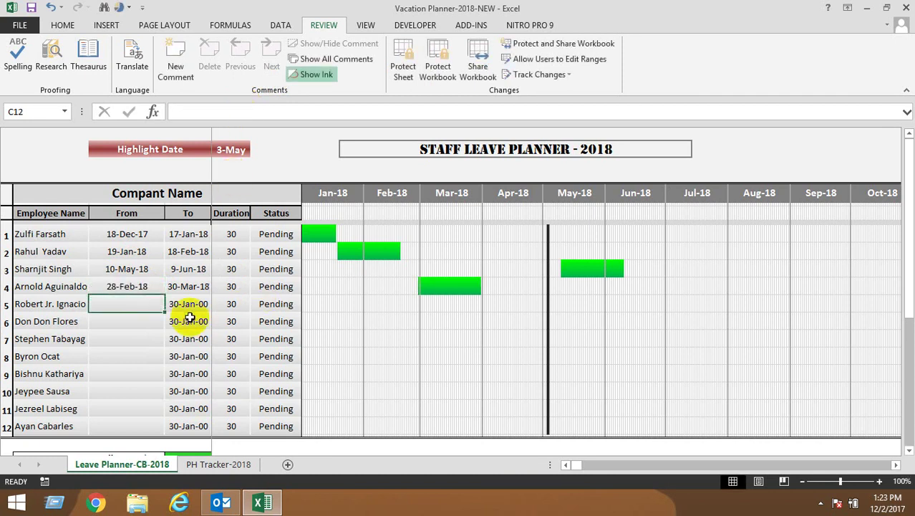
# Step: Enter start dates 4/15/18, 11/10/18 and 5/12/18 for employees 5 to 7
pyautogui.write('5')
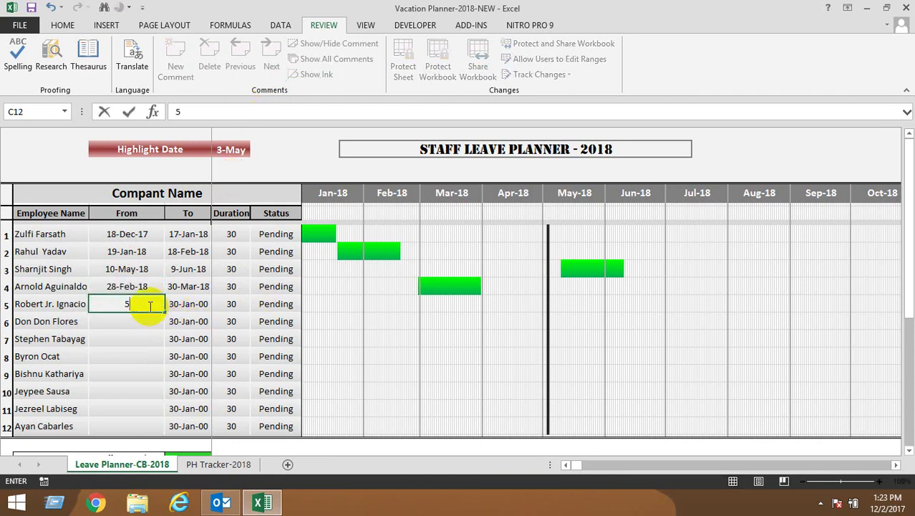
pyautogui.press('BackSpace')
pyautogui.write('4/15')
pyautogui.write('/18')
pyautogui.press('Return')
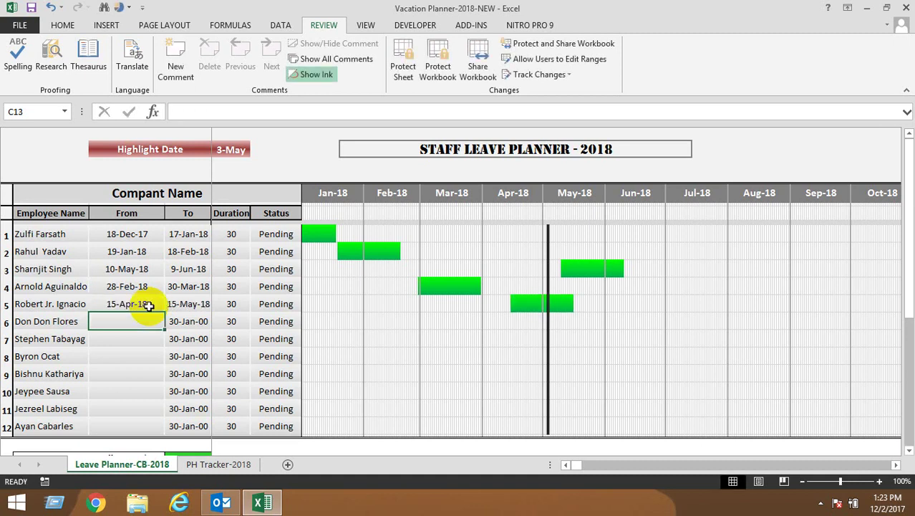
pyautogui.write('11/10/18')
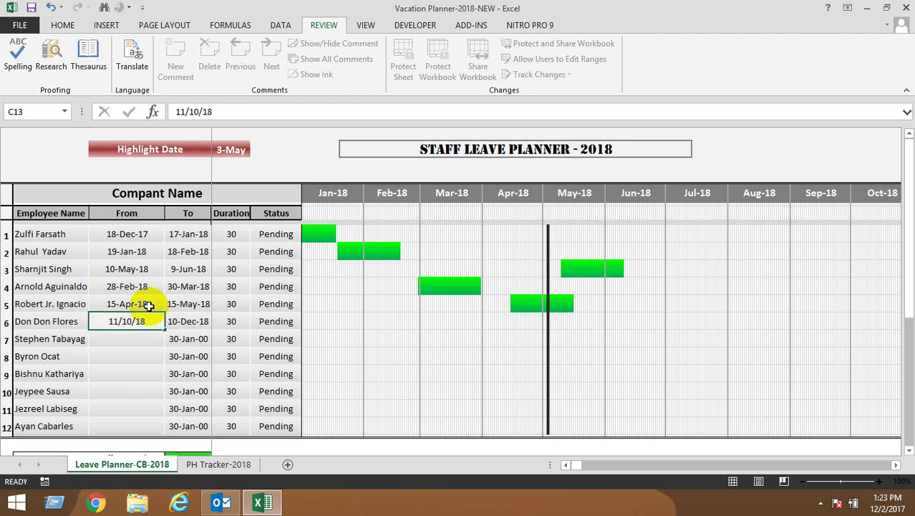
pyautogui.press('Return')
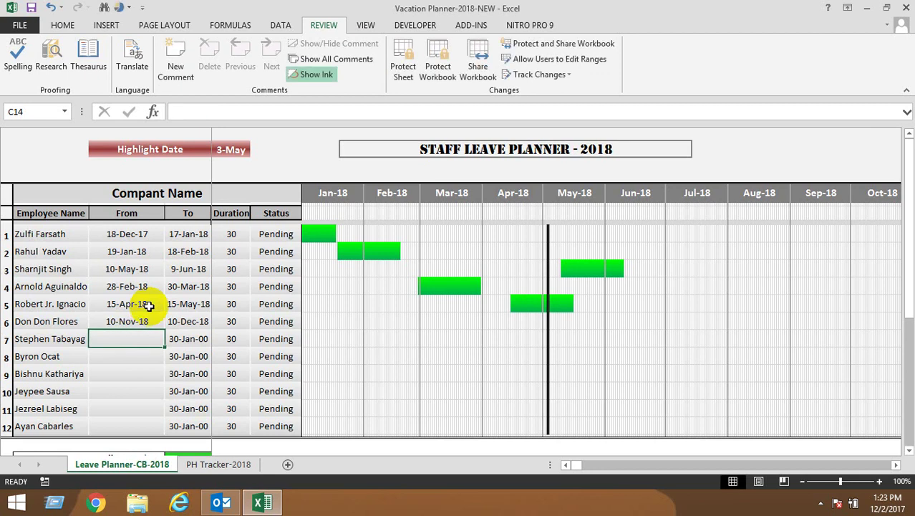
pyautogui.write('5')
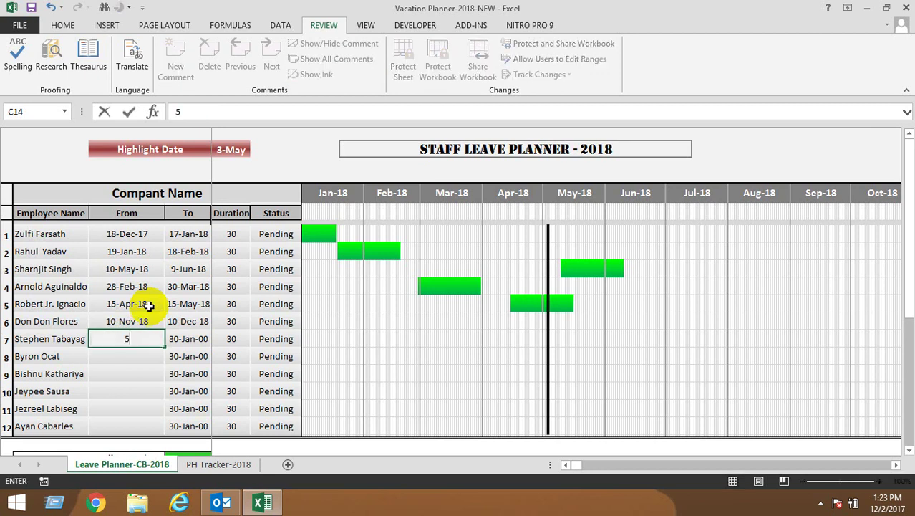
pyautogui.write('/12')
pyautogui.write('/18')
pyautogui.press('Return')
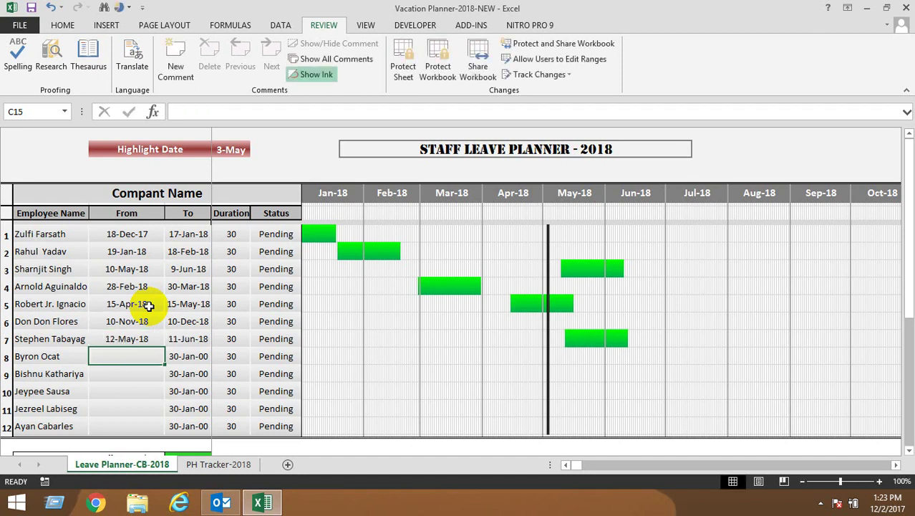
# Step: Enter start dates 5/12/18, 1/12/18, 6/15, 7/15 and 2/10/18 for employees 8 to 12
pyautogui.write('5')
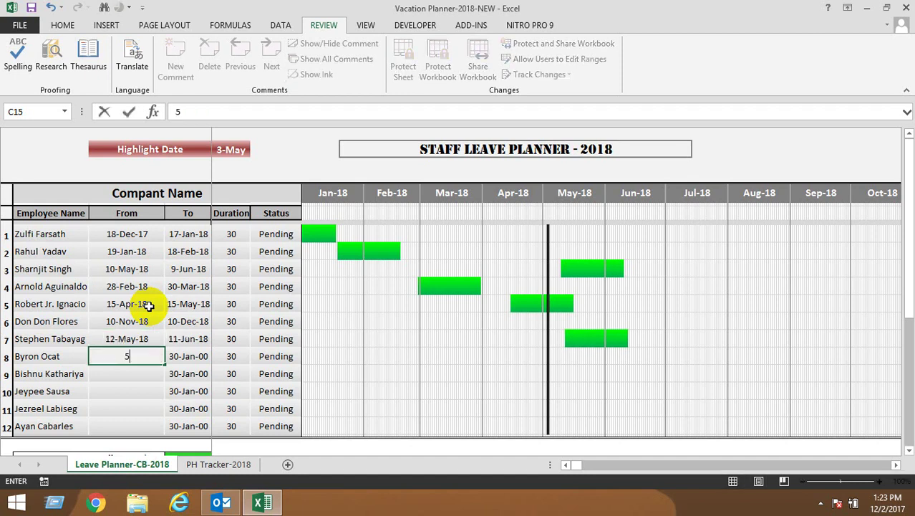
pyautogui.write('/12')
pyautogui.write('/18')
pyautogui.hotkey('ctrl', 'Return')
pyautogui.press('Return')
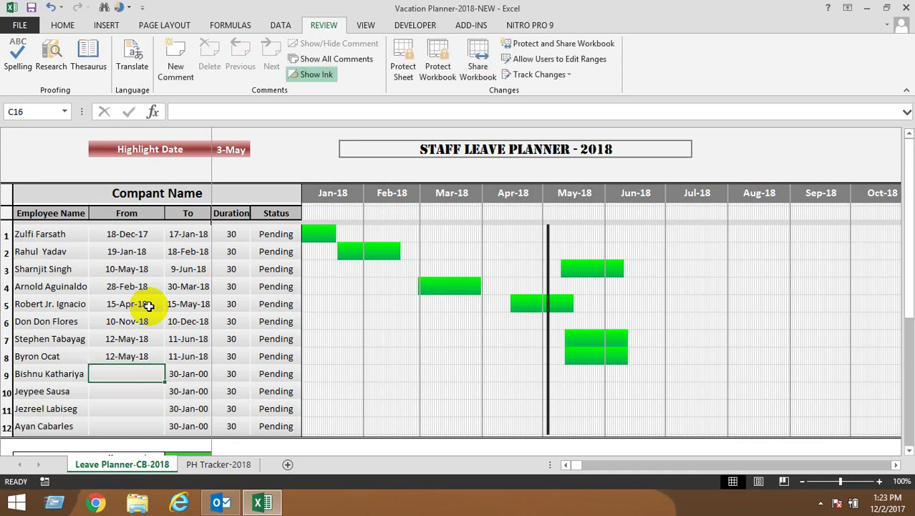
pyautogui.write('1/12/18')
pyautogui.press('Return')
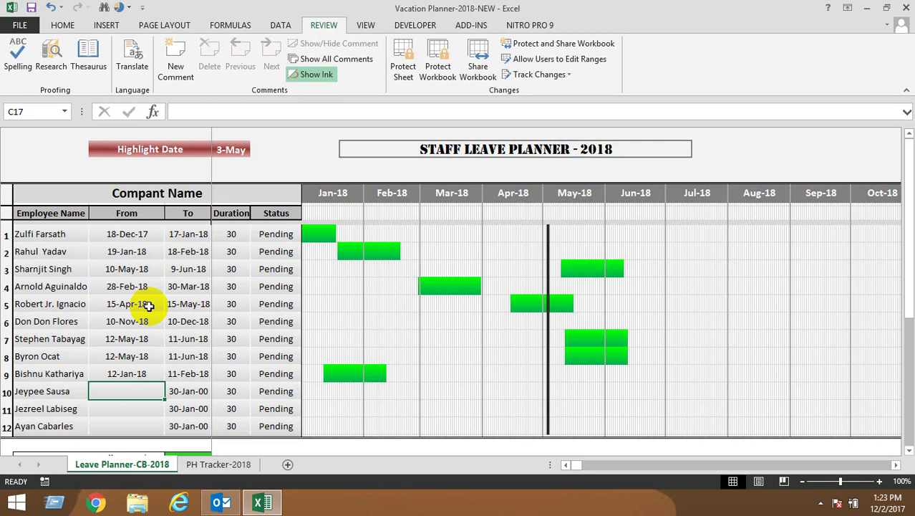
pyautogui.write('6/15')
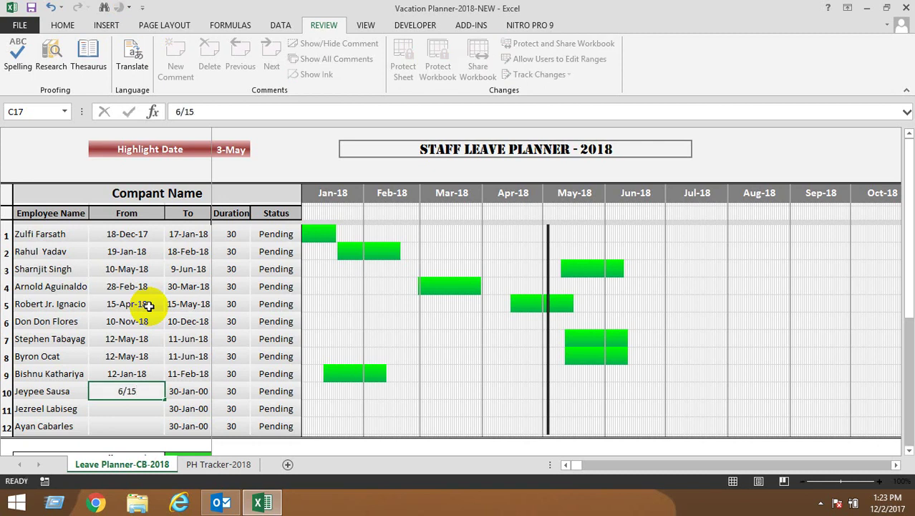
pyautogui.press('Return')
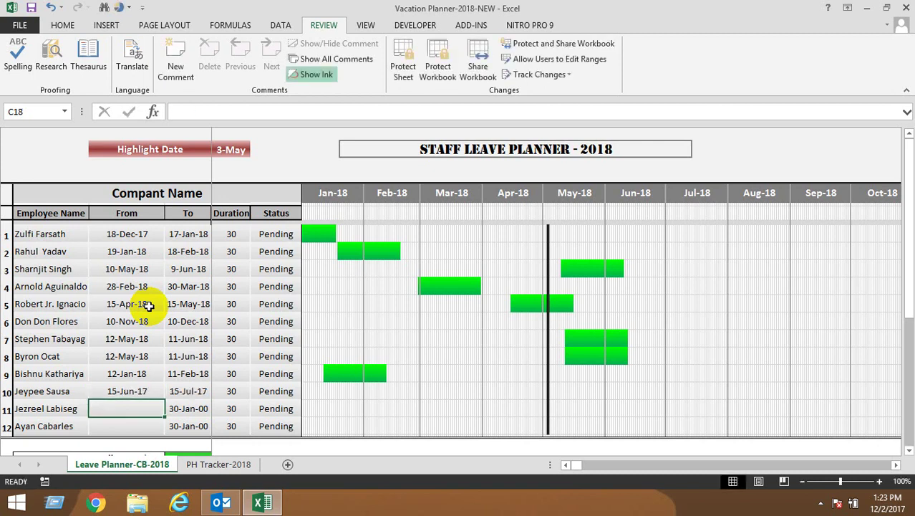
pyautogui.write('7/15')
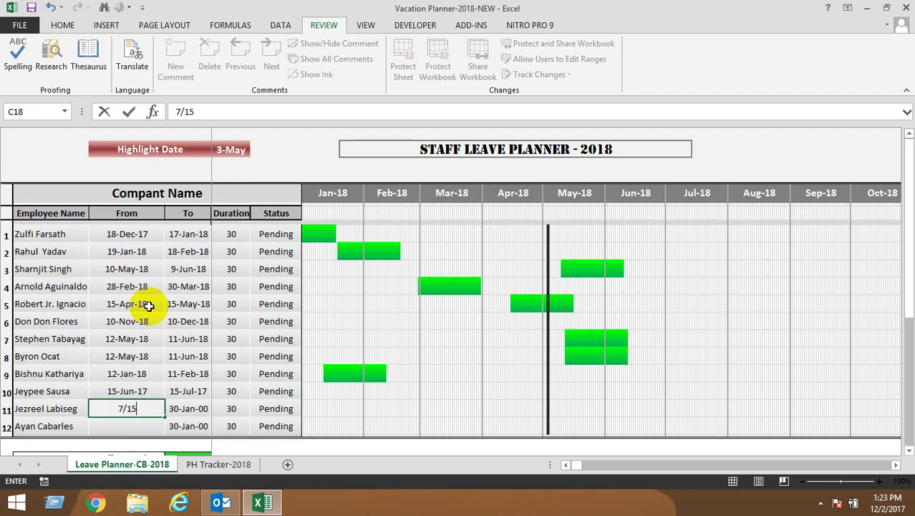
pyautogui.press('Return')
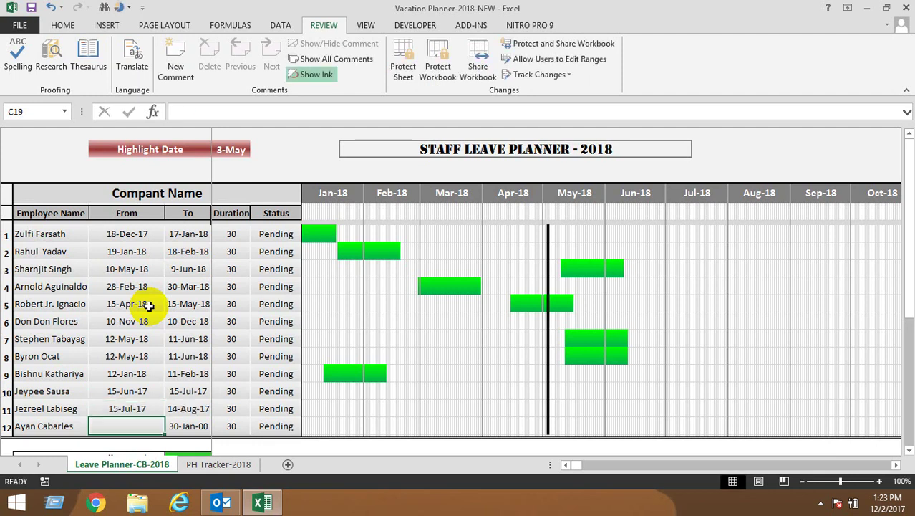
pyautogui.write('2/10/18')
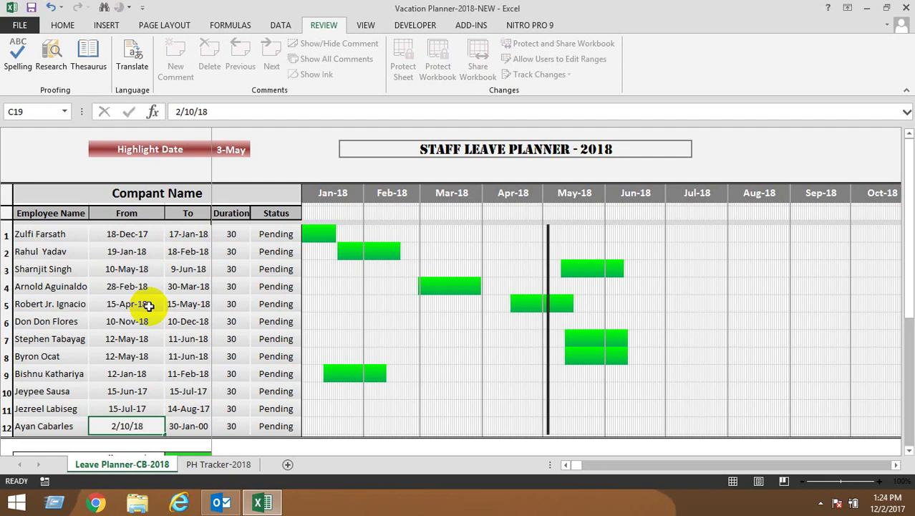
pyautogui.press('Return')
# Step: Correct the years of the row 10 and 11 From dates to 2018 (15-Jun-18, 15-Jul-18)
pyautogui.click(136, 390)
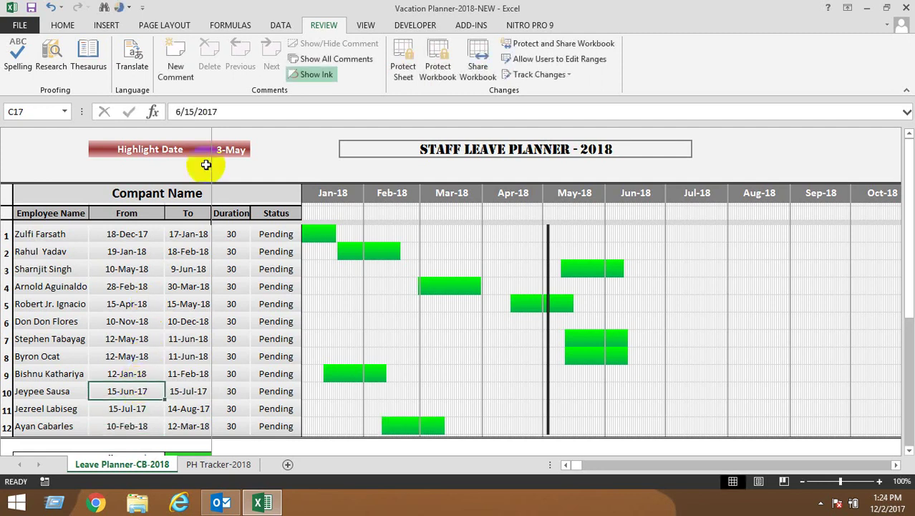
pyautogui.click(233, 114)
pyautogui.press('BackSpace')
pyautogui.write('8')
pyautogui.click(230, 373)
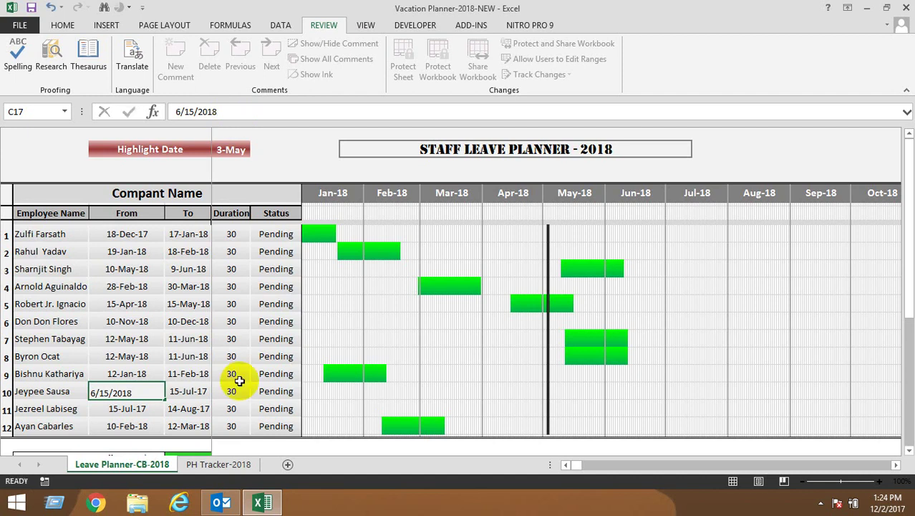
pyautogui.click(147, 405)
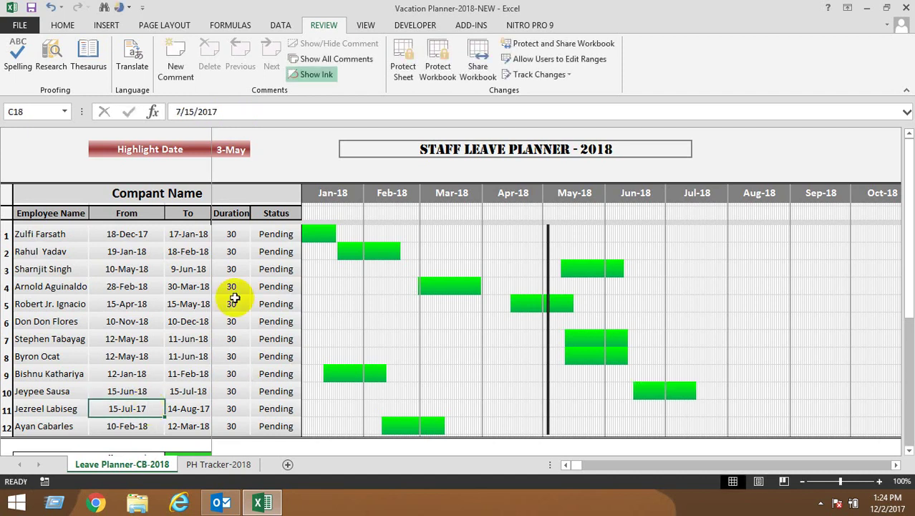
pyautogui.click(250, 113)
pyautogui.press('BackSpace')
pyautogui.write('8')
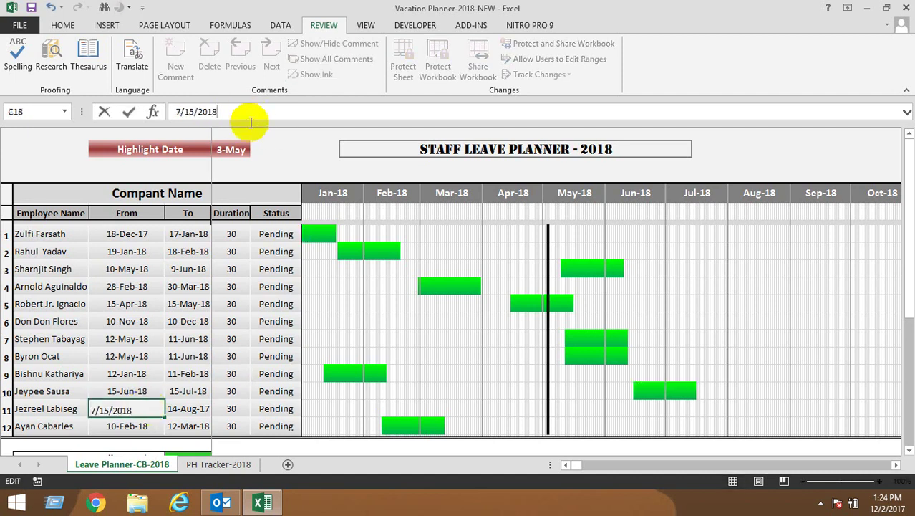
pyautogui.click(383, 338)
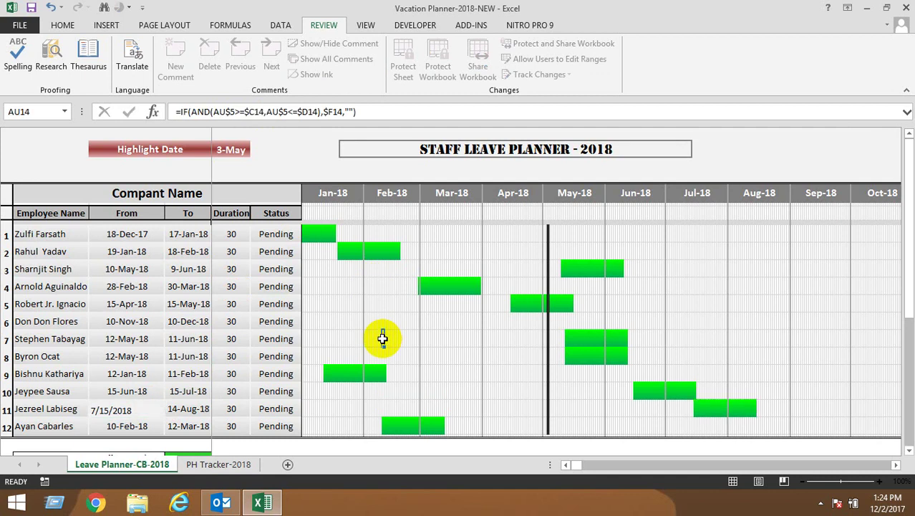
# Step: Choose Completed in the Status dropdowns for employees 2 and 7
pyautogui.click(287, 247)
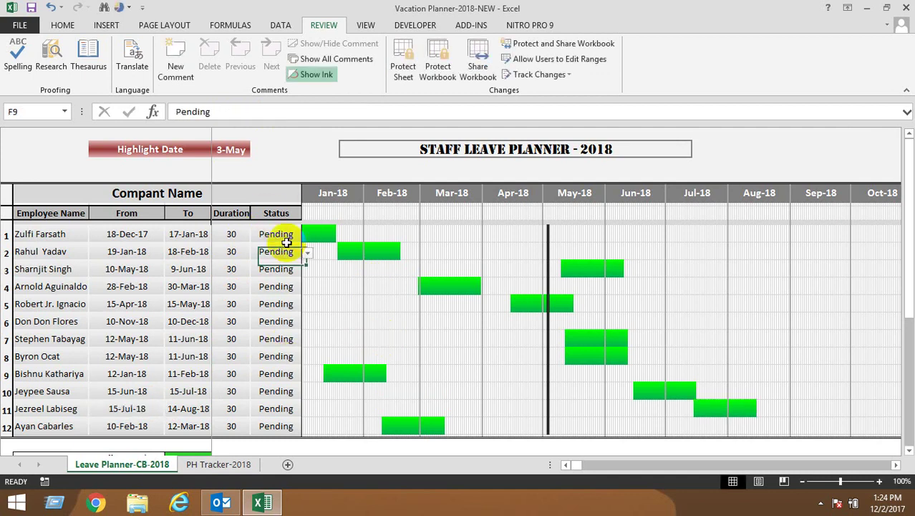
pyautogui.click(307, 255)
pyautogui.click(301, 264)
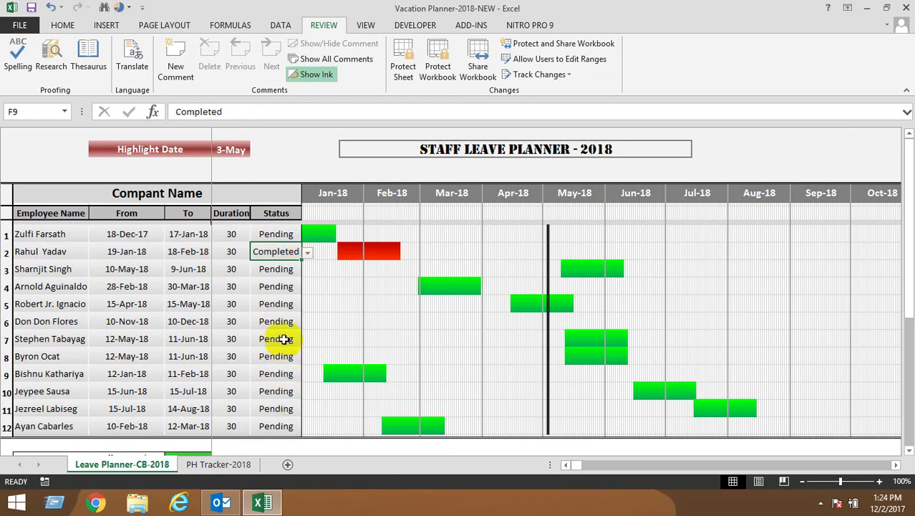
pyautogui.click(287, 339)
pyautogui.click(308, 340)
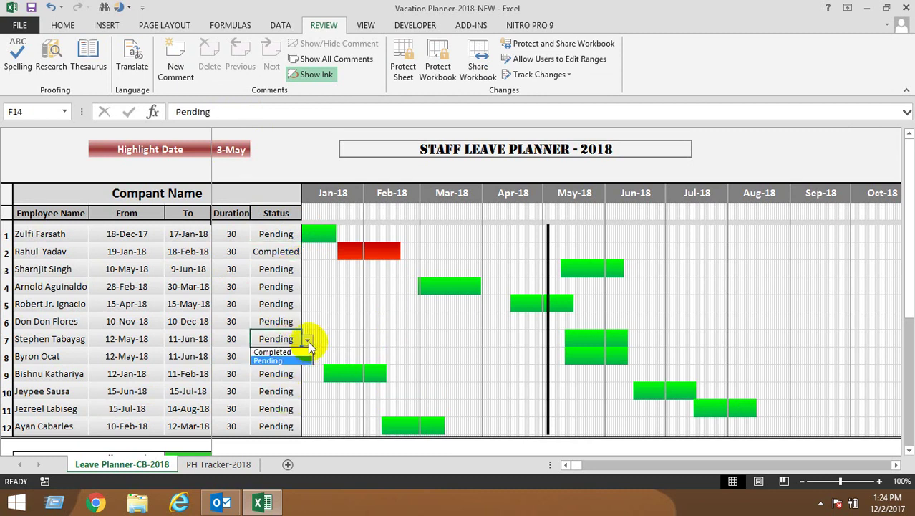
pyautogui.click(297, 350)
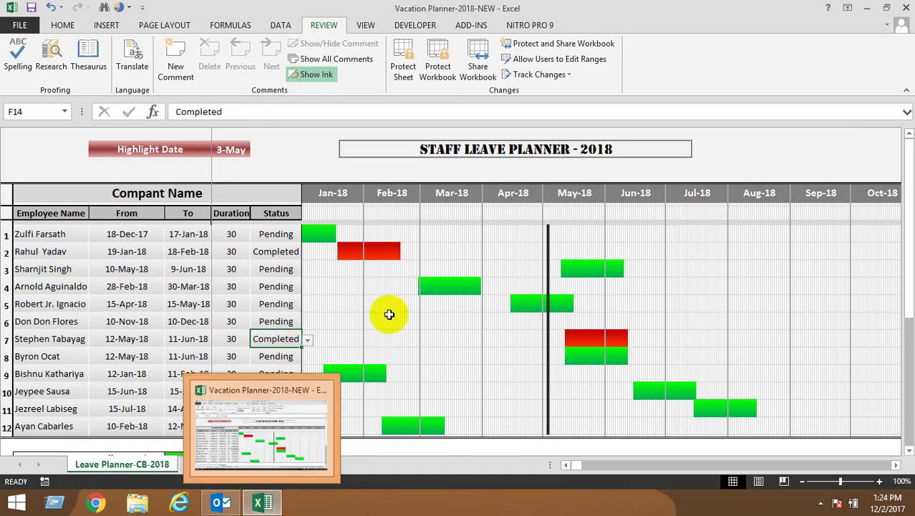
pyautogui.click(241, 150)
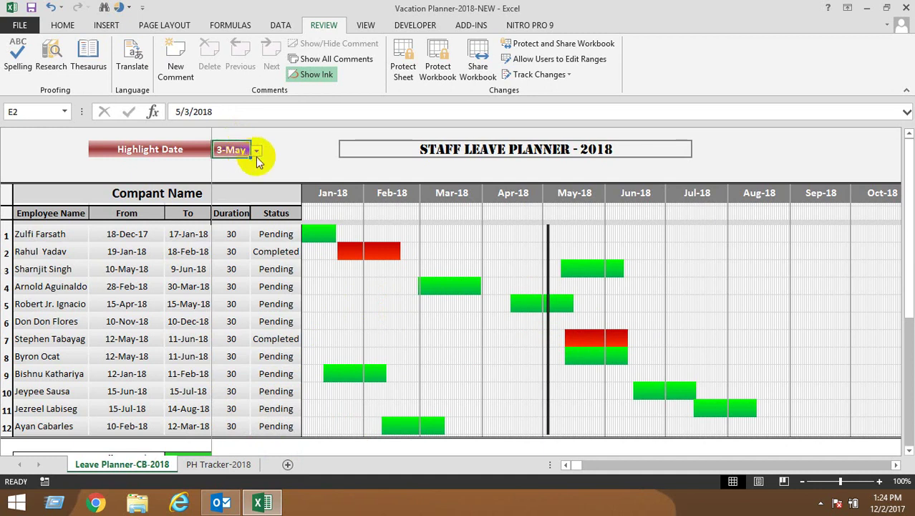
# Step: Pick 9-Jun and then 7-Jan from the Highlight Date dropdown in E2
pyautogui.click(257, 150)
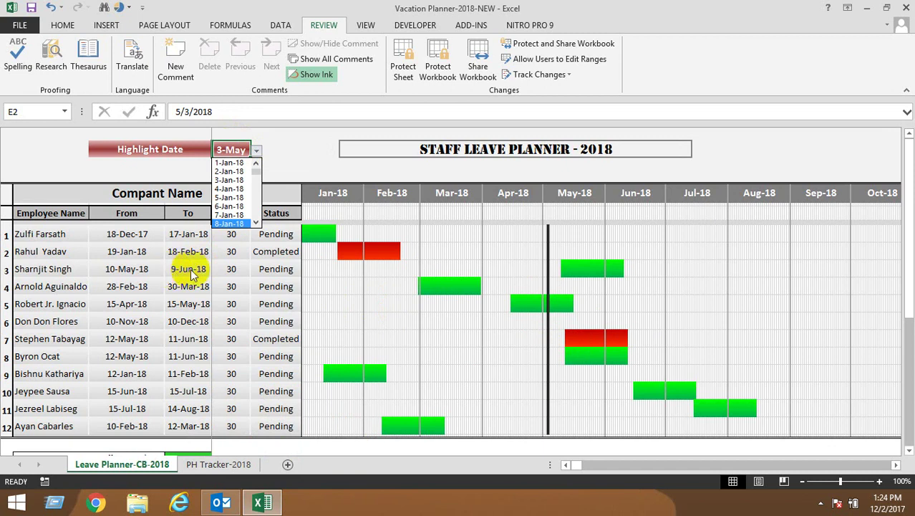
pyautogui.moveTo(257, 174)
pyautogui.mouseDown()
pyautogui.moveTo(257, 182)
pyautogui.moveTo(257, 171)
pyautogui.mouseUp()
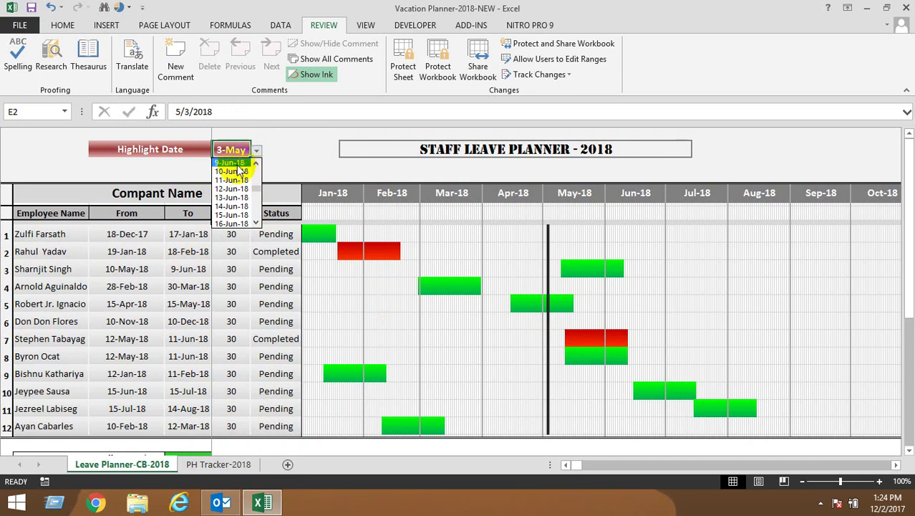
pyautogui.click(236, 163)
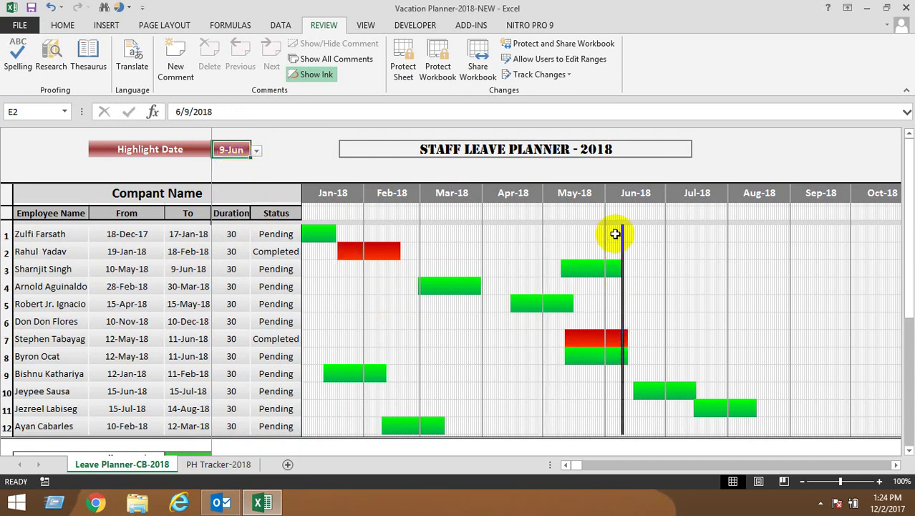
pyautogui.click(256, 151)
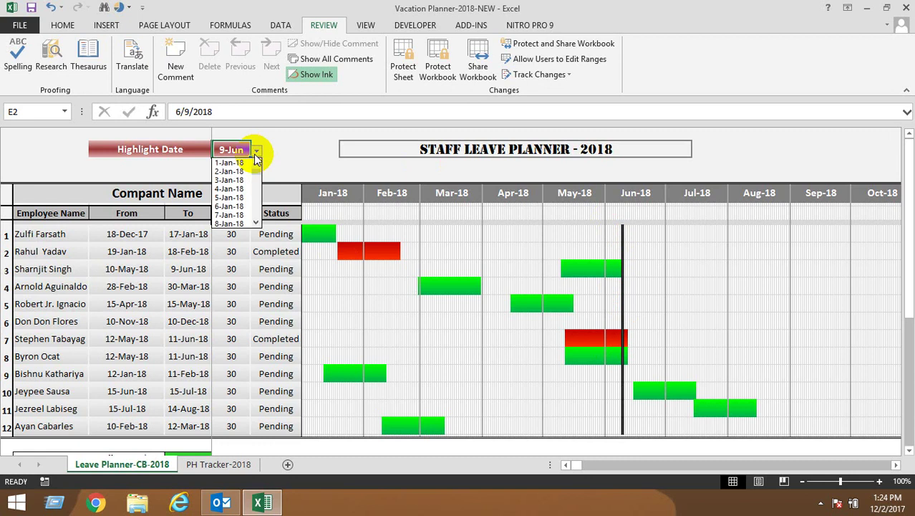
pyautogui.click(231, 214)
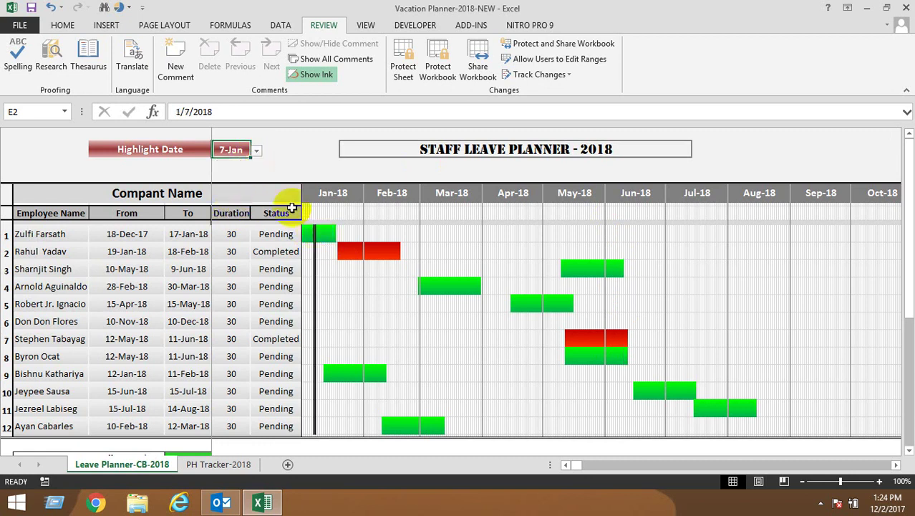
pyautogui.click(304, 251)
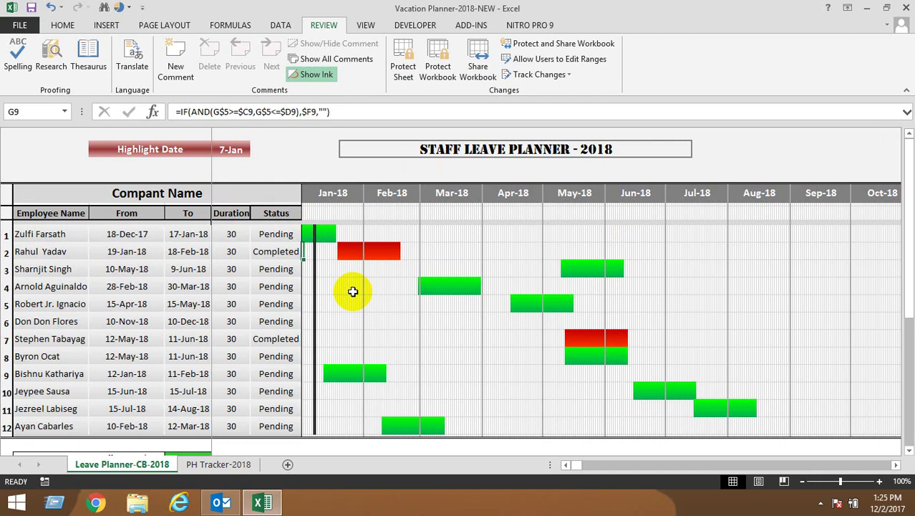
# Step: Inspect the IF(AND) formulas behind several Gantt chart cells
pyautogui.press('Right')
pyautogui.press('Right')
pyautogui.press('Right')
pyautogui.press('Right')
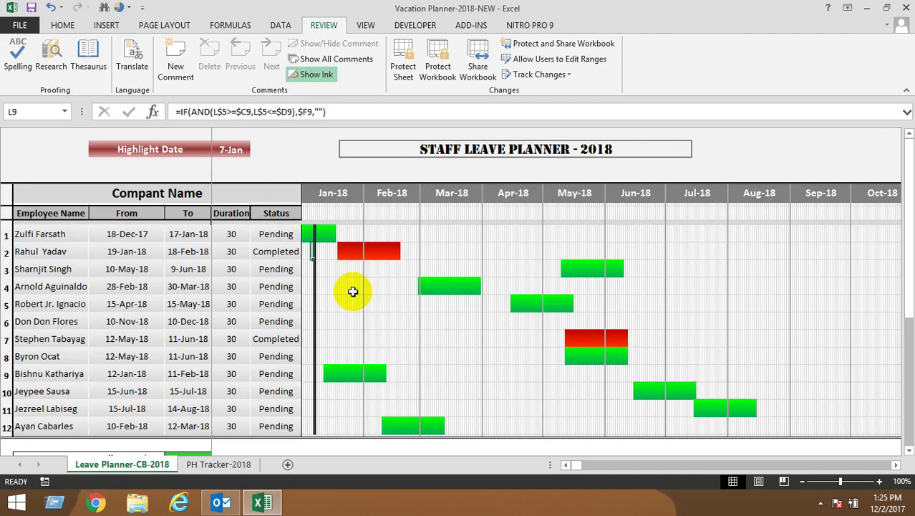
pyautogui.click(398, 321)
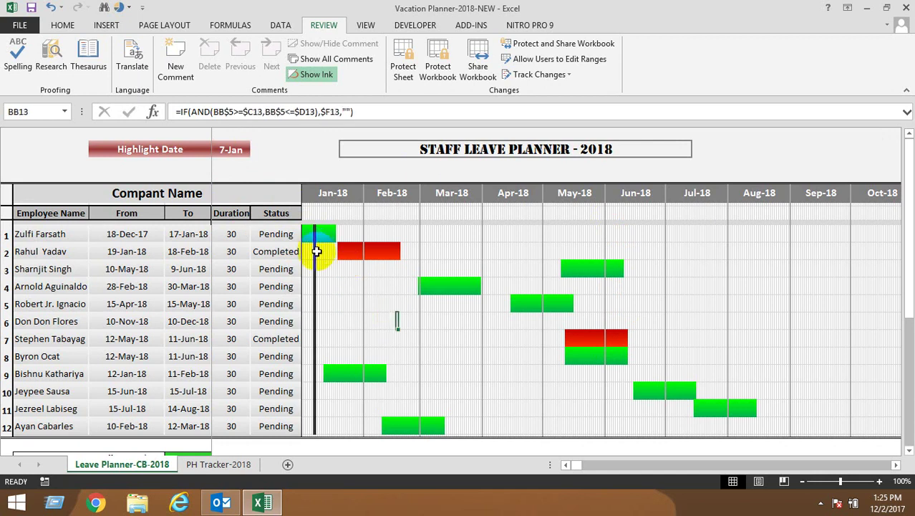
pyautogui.click(233, 234)
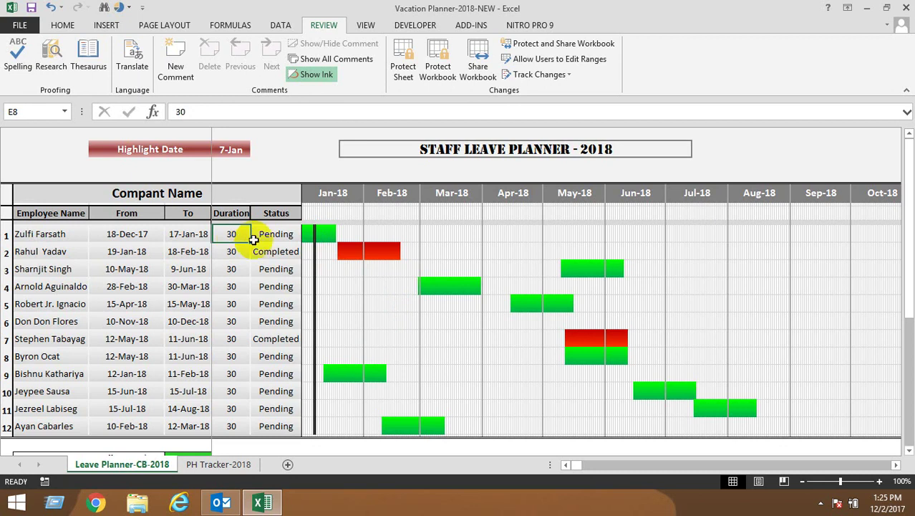
pyautogui.click(273, 234)
pyautogui.click(292, 252)
pyautogui.click(315, 251)
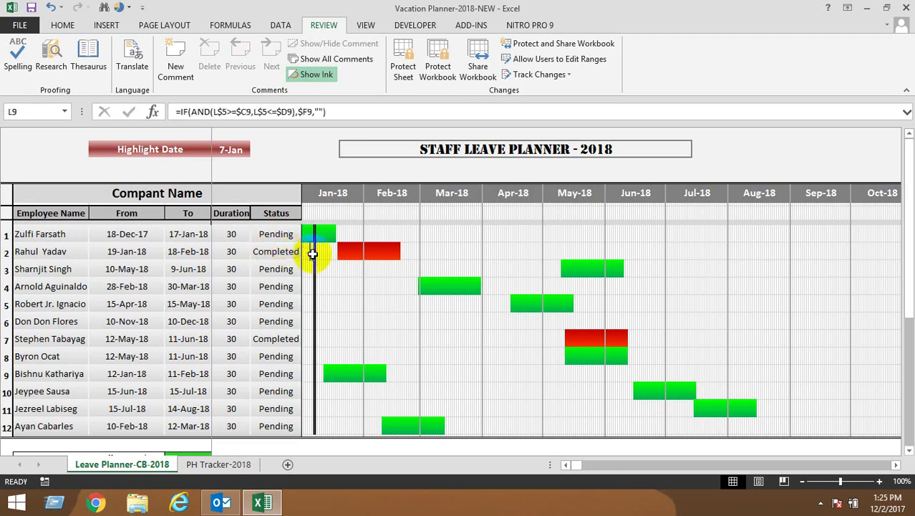
# Step: Choose Pending in the Status dropdowns for employees 2 and 7
pyautogui.click(295, 254)
pyautogui.click(306, 252)
pyautogui.click(278, 262)
pyautogui.click(297, 337)
pyautogui.click(307, 339)
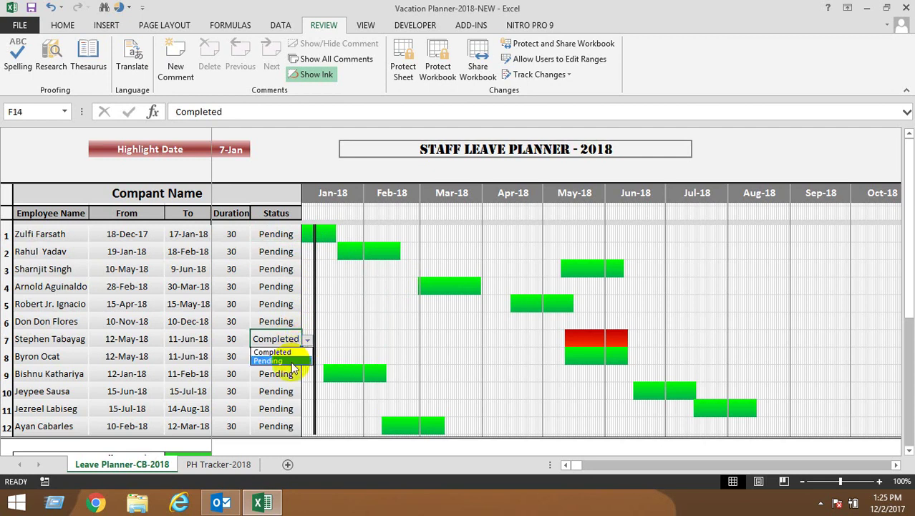
pyautogui.click(290, 360)
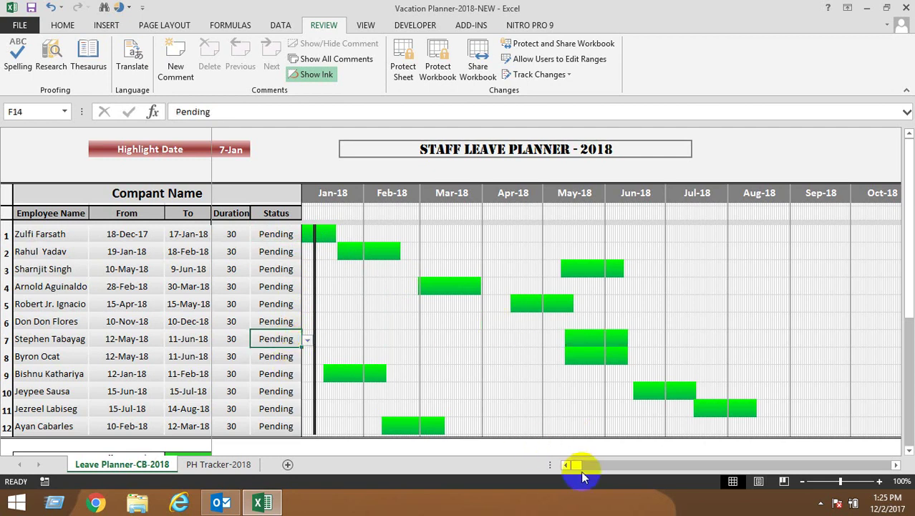
pyautogui.moveTo(579, 467)
pyautogui.mouseDown()
pyautogui.moveTo(603, 473)
pyautogui.moveTo(555, 468)
pyautogui.mouseUp()
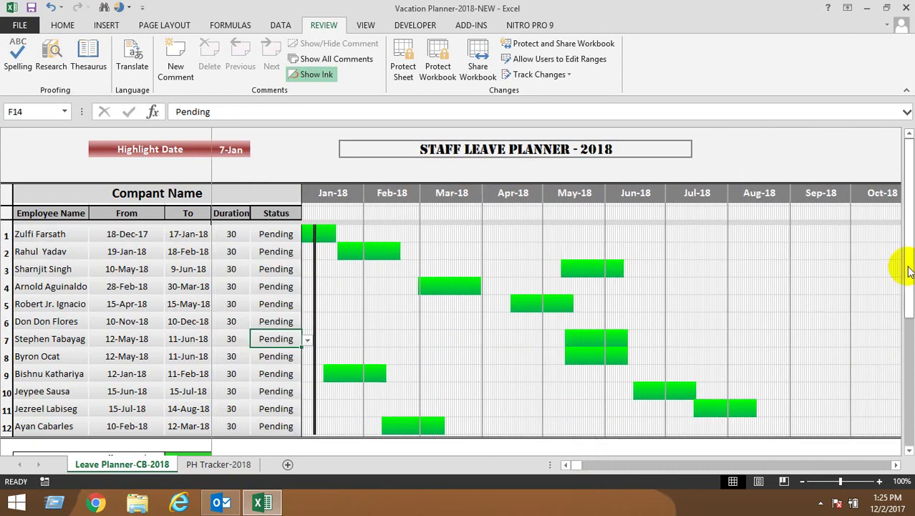
pyautogui.moveTo(909, 276)
pyautogui.mouseDown()
pyautogui.moveTo(907, 315)
pyautogui.moveTo(908, 268)
pyautogui.mouseUp()
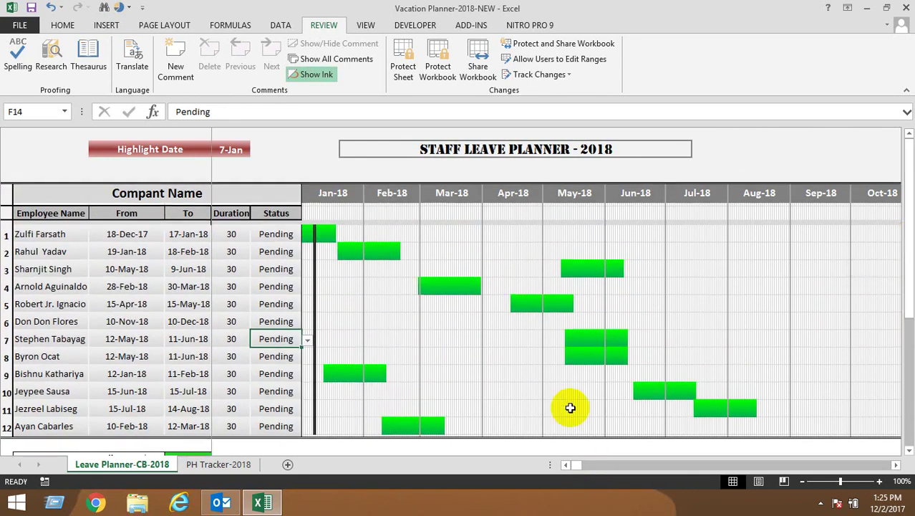